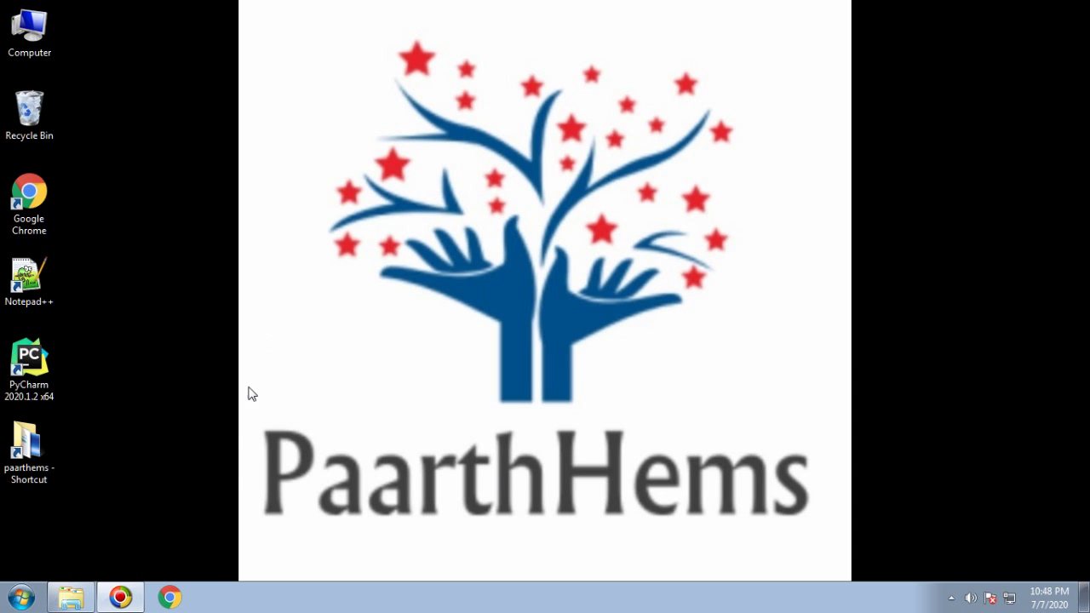
Step: Bring Chrome forward, open YouTube, and go to Settings from the profile avatar menu
{"action": "left_click", "coordinate": [305, 473]}
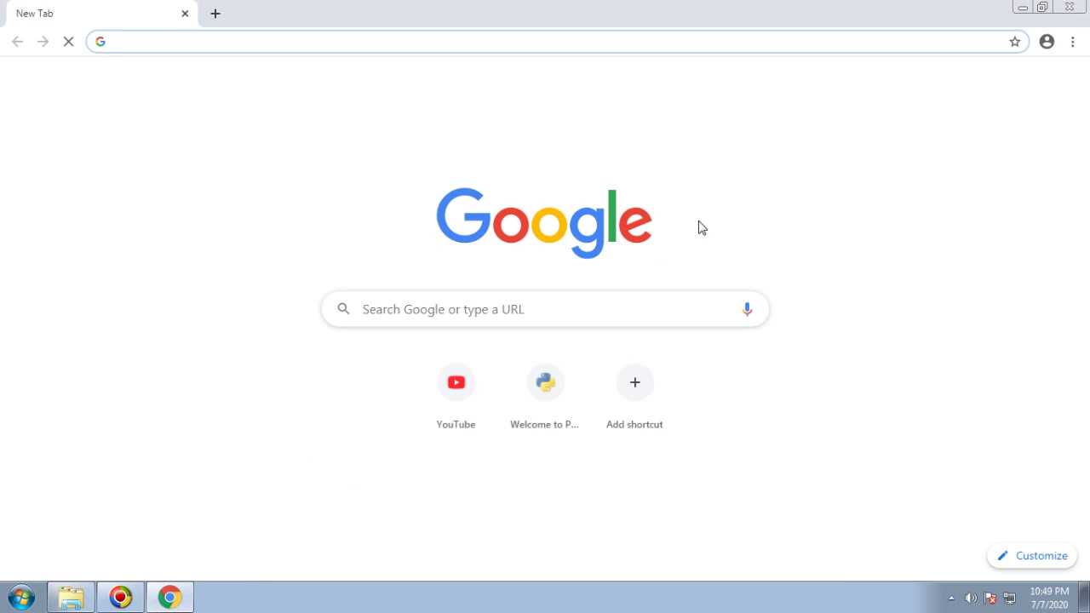
{"action": "left_click", "coordinate": [464, 392]}
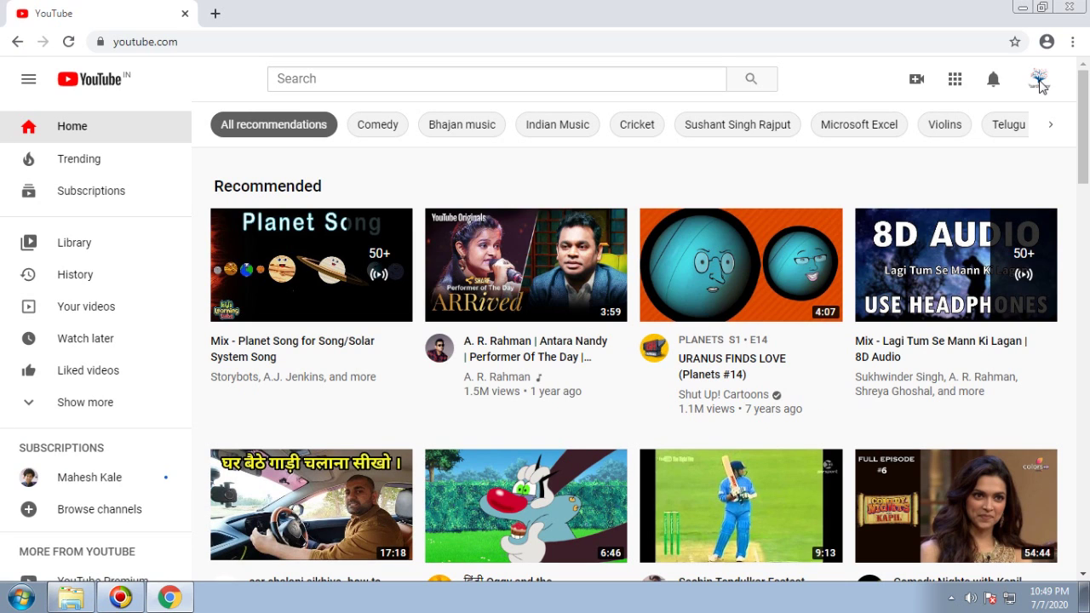
{"action": "left_click", "coordinate": [1040, 81]}
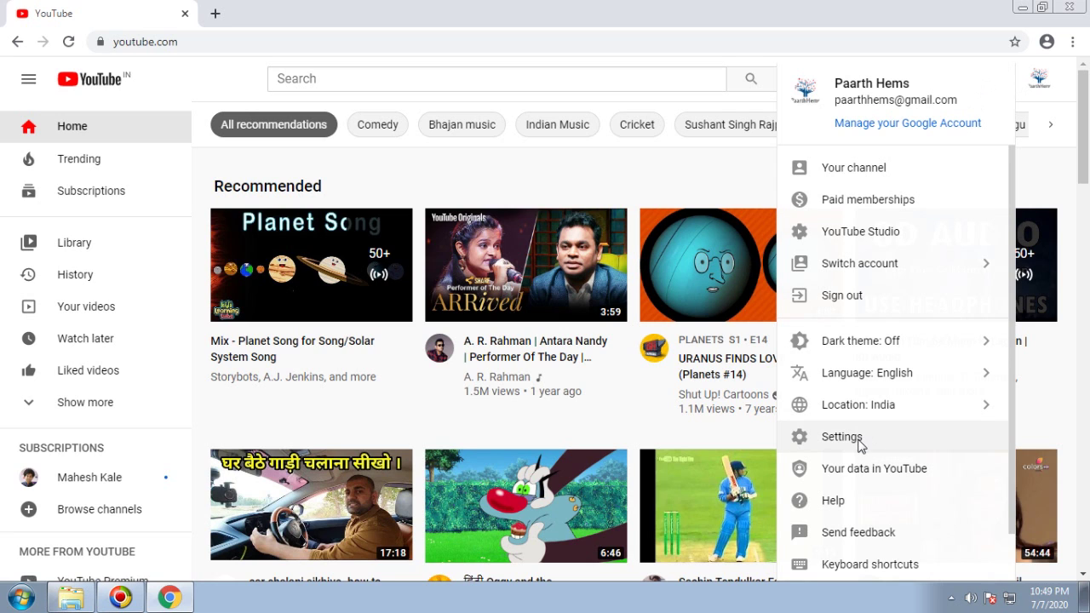
{"action": "left_click", "coordinate": [833, 441]}
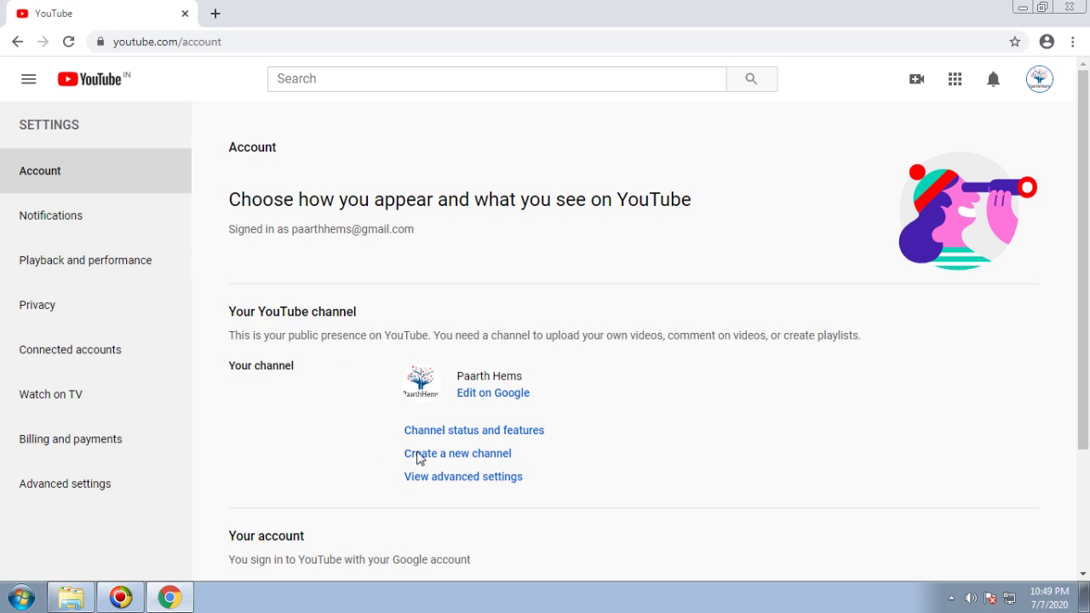
Step: Create a new channel as a Brand Account named 'How To Create', correcting the typed name first
{"action": "left_click", "coordinate": [475, 455]}
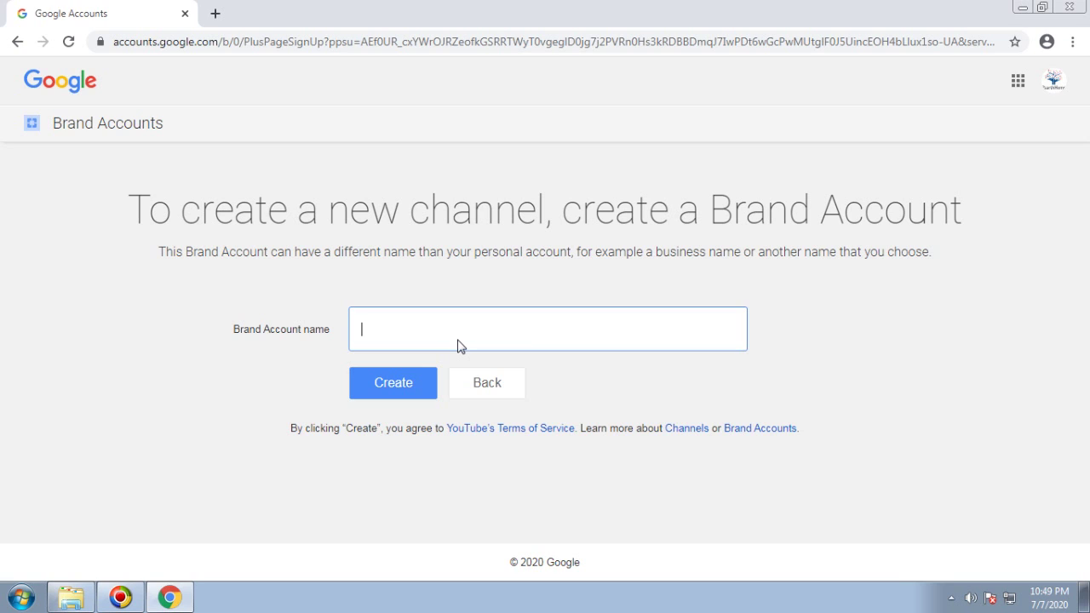
{"action": "type", "text": "Lyrics"}
{"action": "key", "text": "BackSpace"}
{"action": "key", "text": "BackSpace"}
{"action": "key", "text": "BackSpace"}
{"action": "key", "text": "BackSpace"}
{"action": "key", "text": "BackSpace"}
{"action": "key", "text": "BackSpace"}
{"action": "type", "text": "HowtToCreate"}
{"action": "key", "text": "Left"}
{"action": "key", "text": "Left"}
{"action": "key", "text": "Right"}
{"action": "key", "text": "Right"}
{"action": "key", "text": "Left"}
{"action": "key", "text": "Left"}
{"action": "key", "text": "Left"}
{"action": "left_click", "coordinate": [405, 396]}
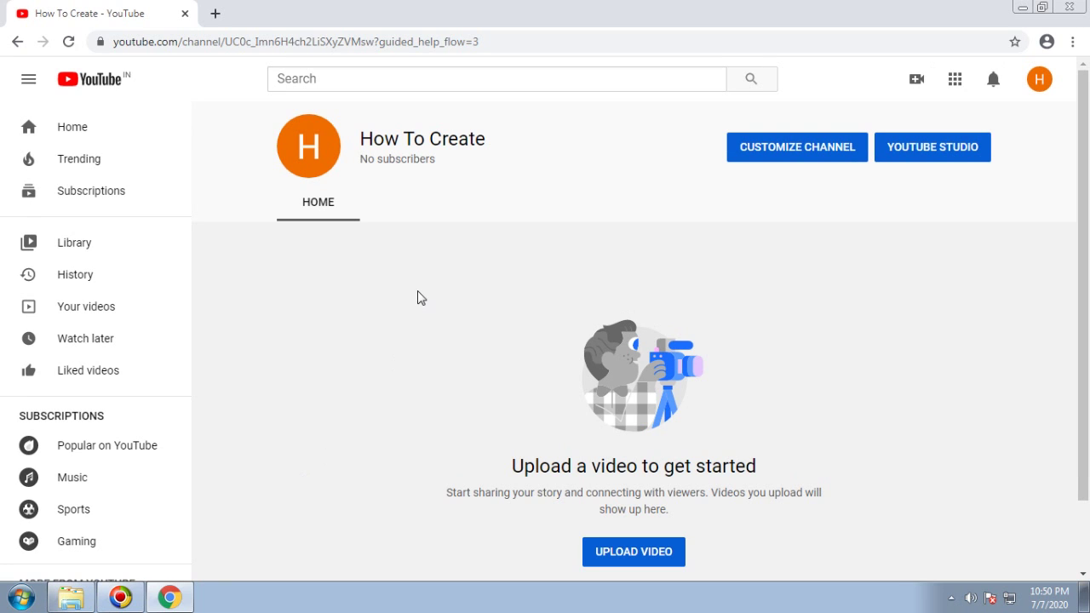
Step: Show the Switch account list with How To Create beside the original channel
{"action": "left_click", "coordinate": [1039, 79]}
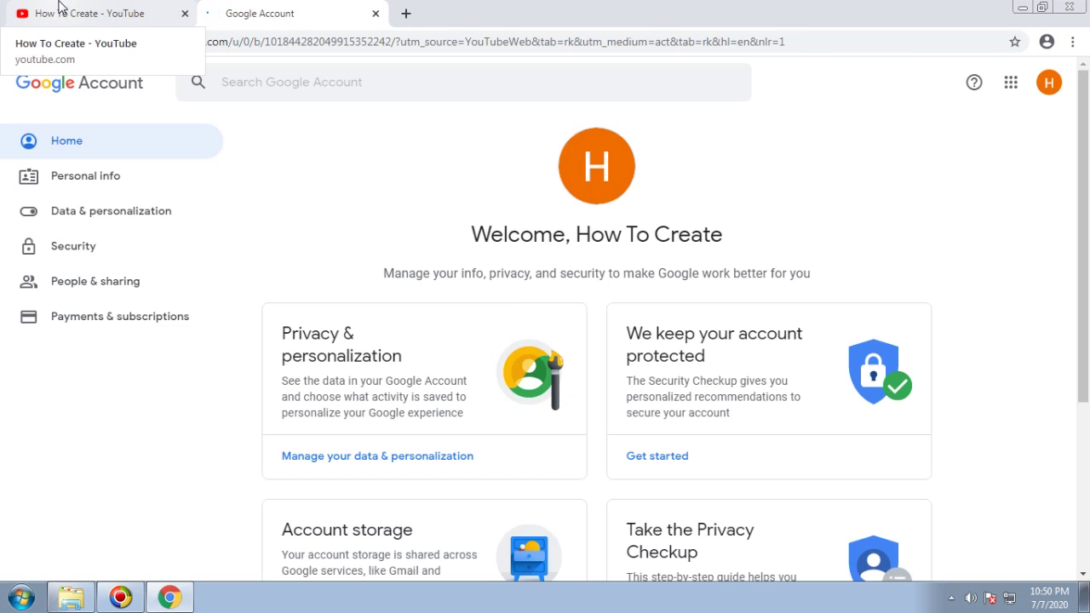
{"action": "left_click", "coordinate": [60, 10]}
{"action": "left_click", "coordinate": [1040, 80]}
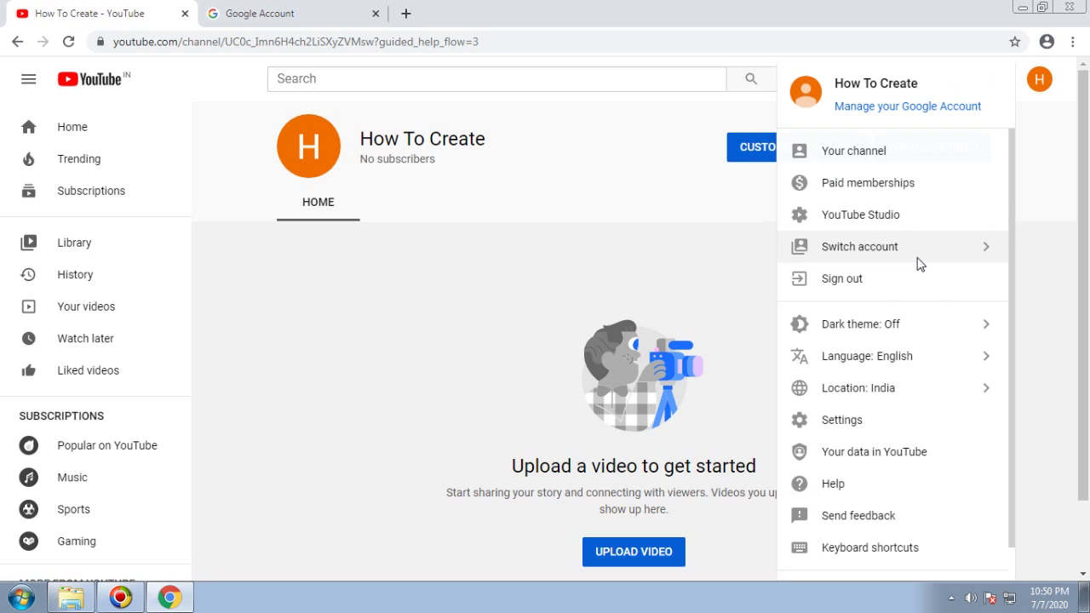
{"action": "left_click", "coordinate": [918, 256]}
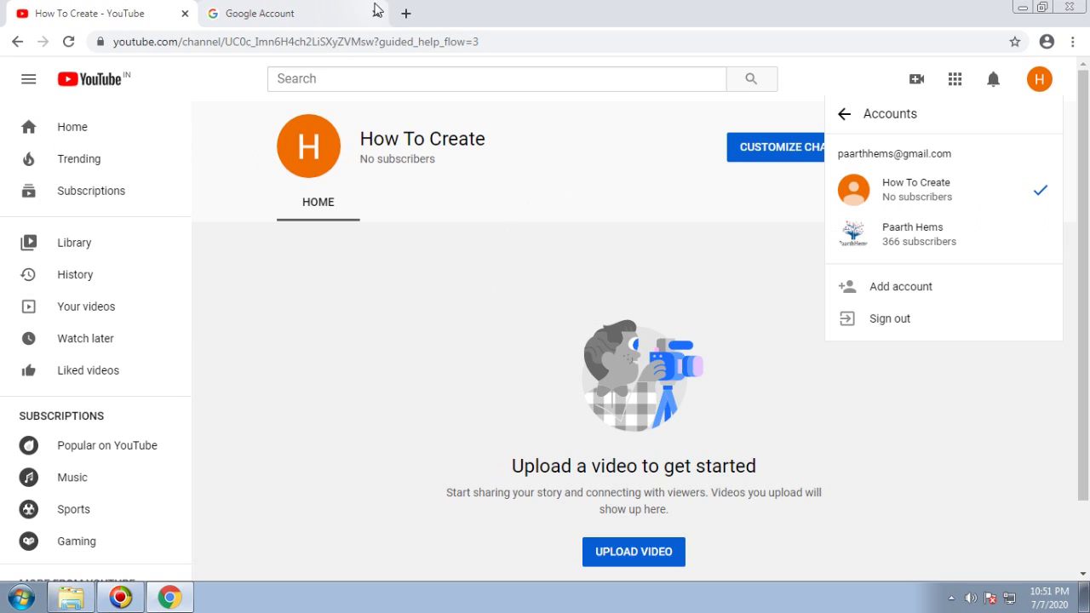
Step: In a fresh tab, switch YouTube back to the original 366-subscriber channel
{"action": "left_click", "coordinate": [405, 14]}
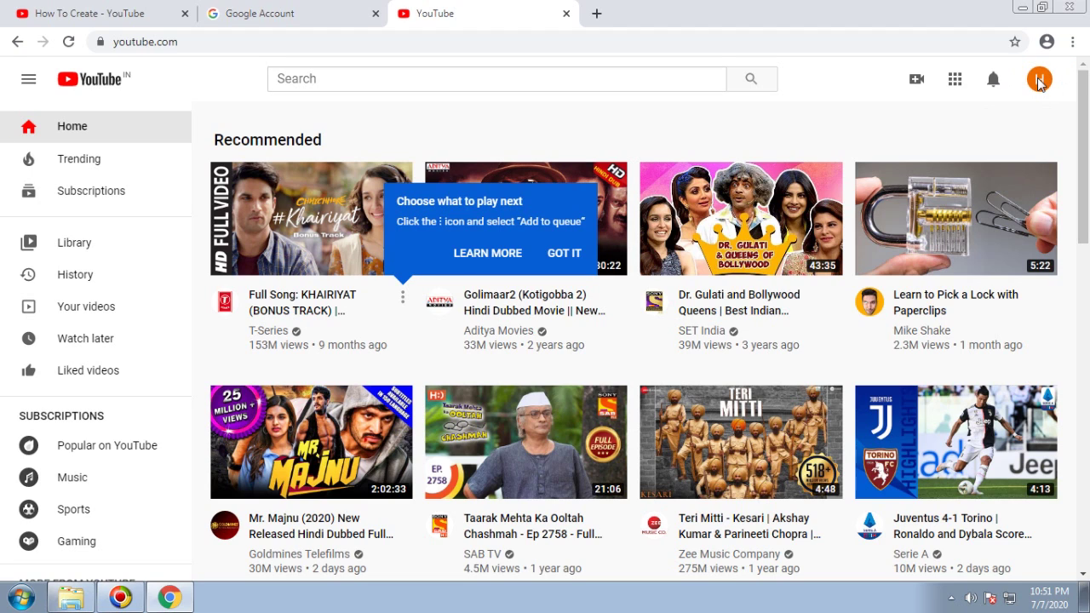
{"action": "left_click", "coordinate": [1039, 81]}
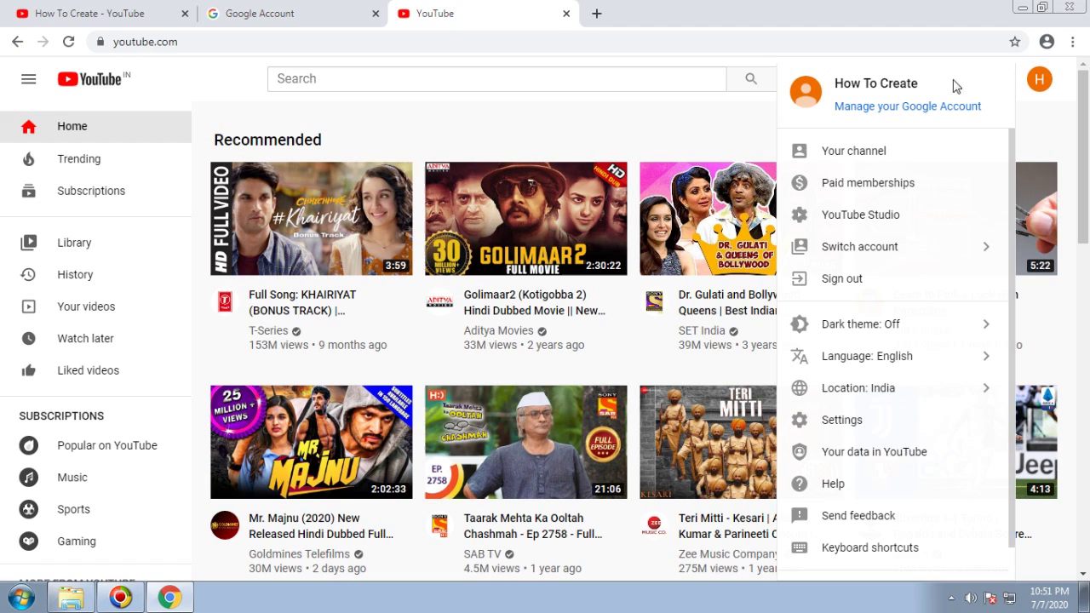
{"action": "left_click", "coordinate": [940, 246]}
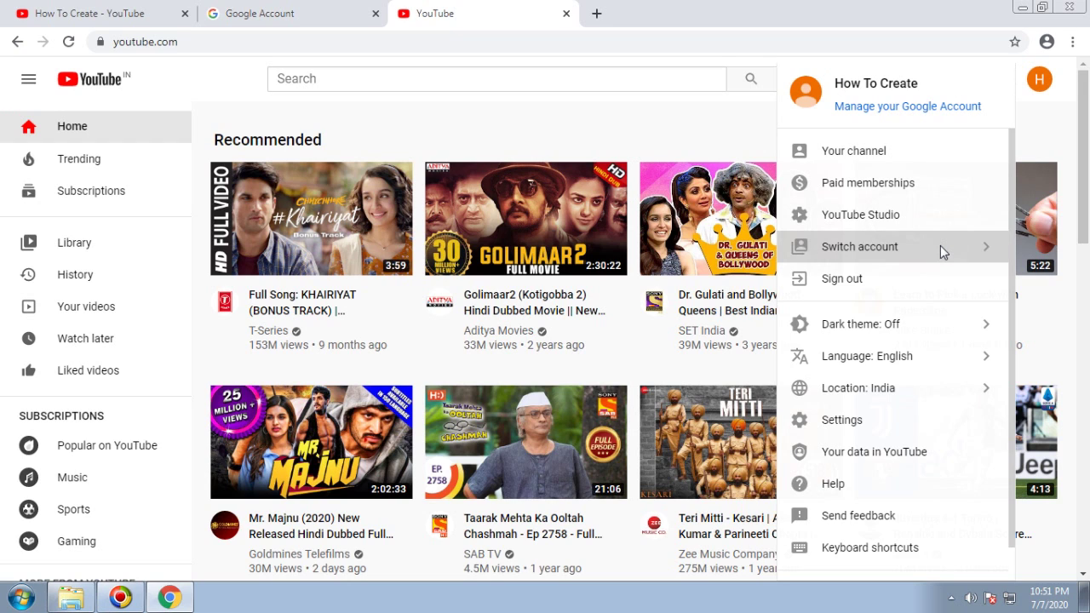
{"action": "left_click", "coordinate": [919, 238]}
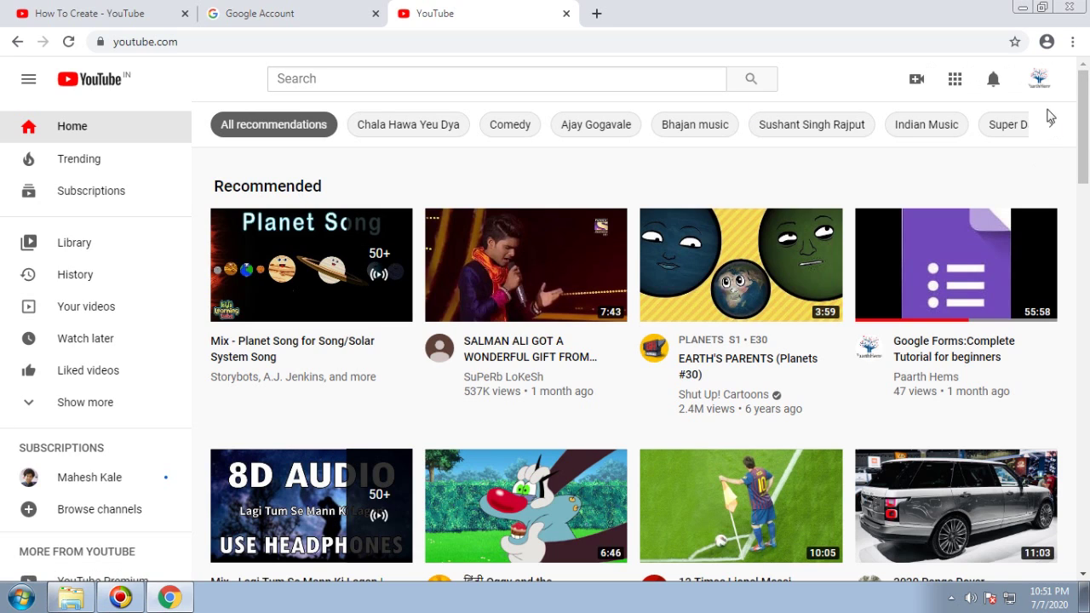
Step: Open Settings and review the original channel's status and features: Partner Verified, zero strikes
{"action": "left_click", "coordinate": [1041, 82]}
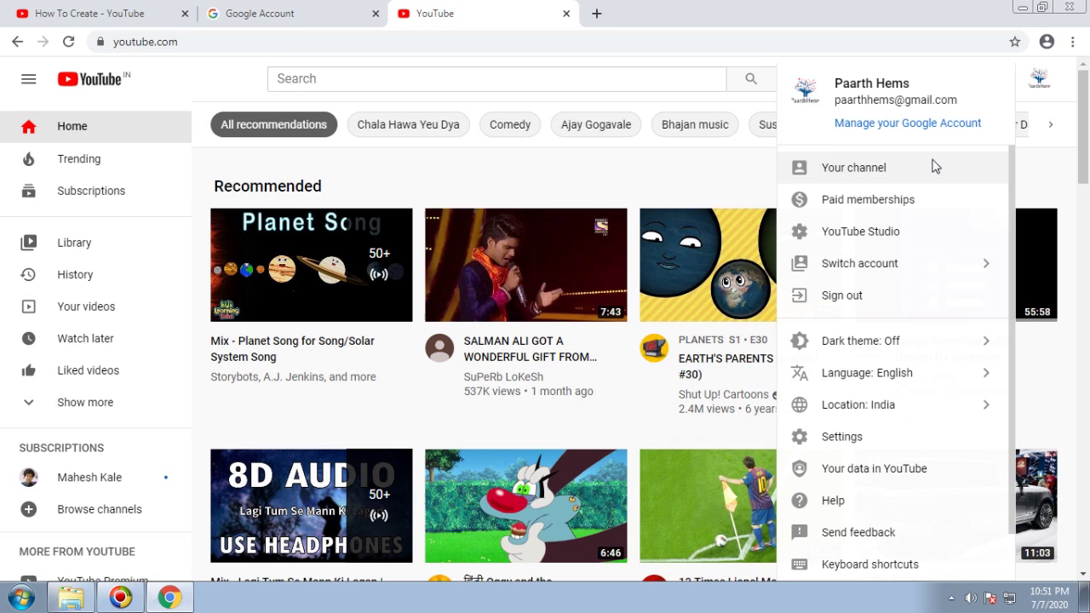
{"action": "left_click", "coordinate": [863, 439]}
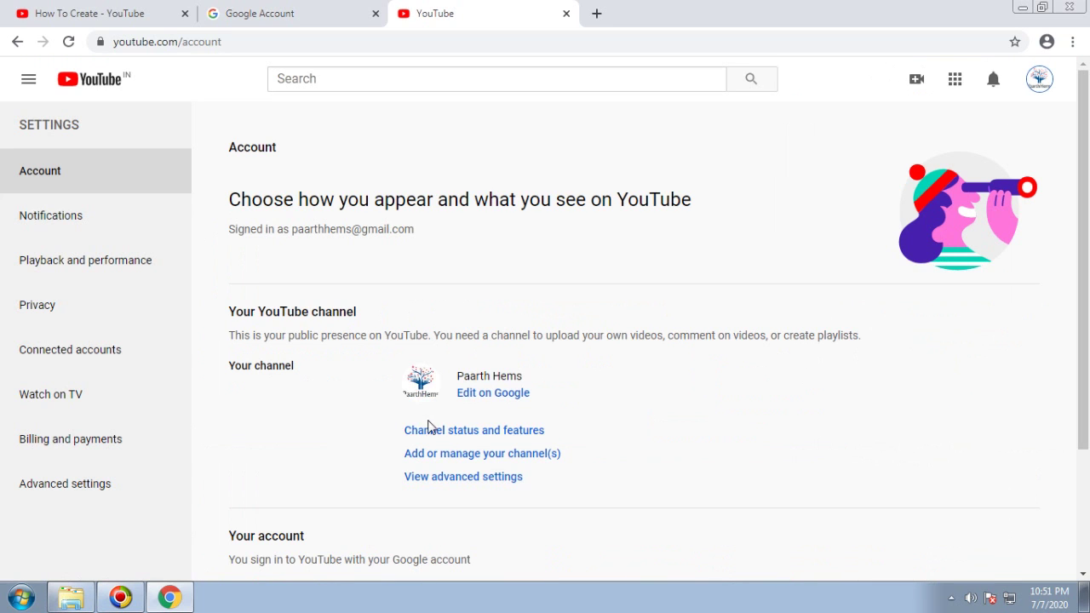
{"action": "scroll", "coordinate": [308, 441], "scroll_direction": "down", "scroll_amount": 1}
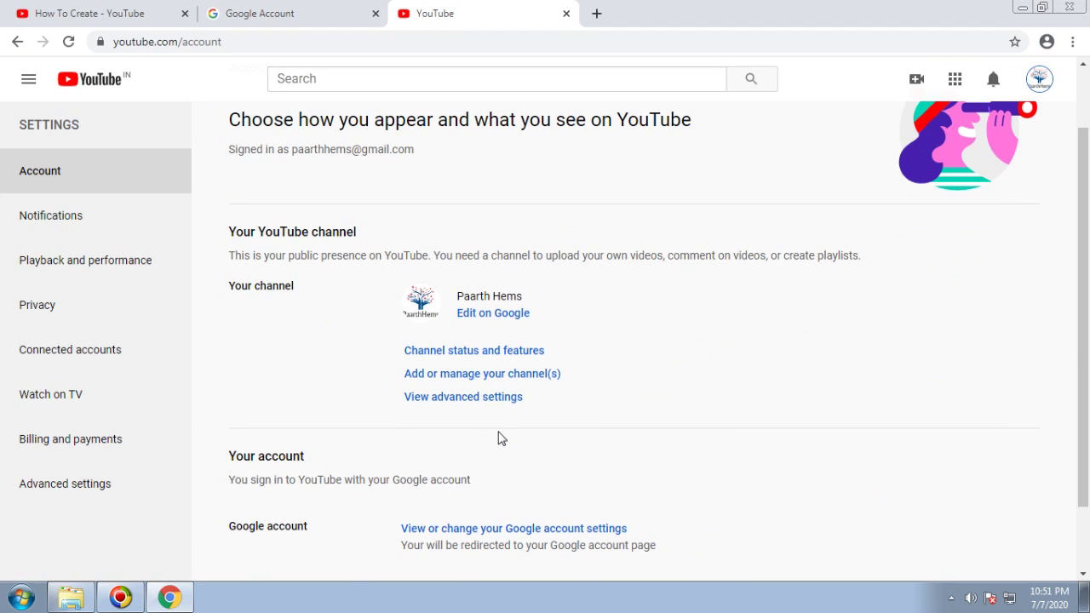
{"action": "left_click", "coordinate": [437, 354]}
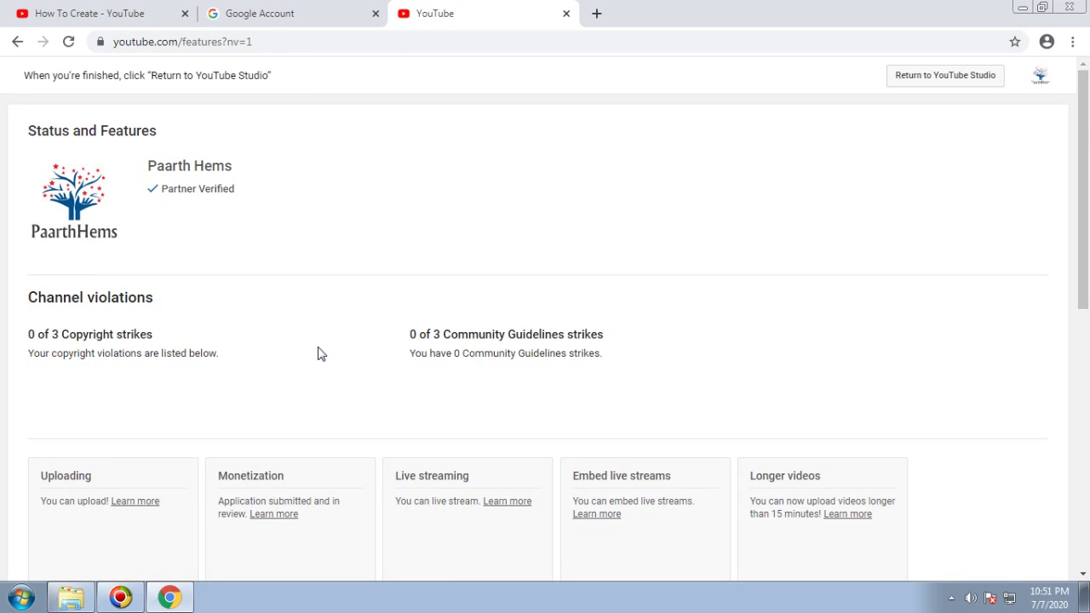
{"action": "scroll", "coordinate": [318, 354], "scroll_direction": "down", "scroll_amount": 3}
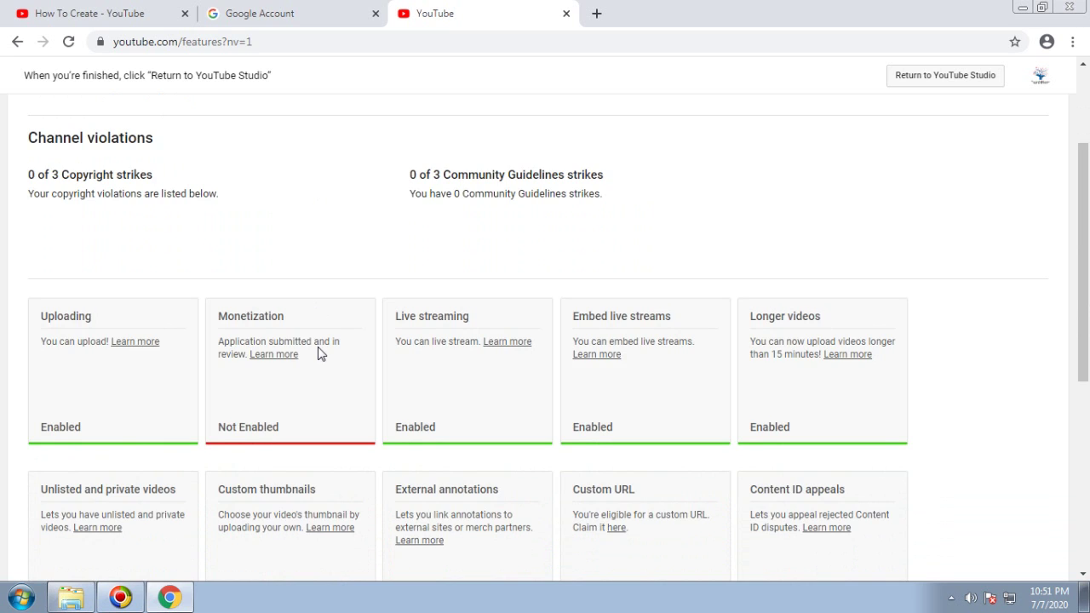
{"action": "scroll", "coordinate": [318, 355], "scroll_direction": "down", "scroll_amount": 4}
{"action": "scroll", "coordinate": [434, 434], "scroll_direction": "up", "scroll_amount": 3}
{"action": "scroll", "coordinate": [434, 433], "scroll_direction": "up", "scroll_amount": 4}
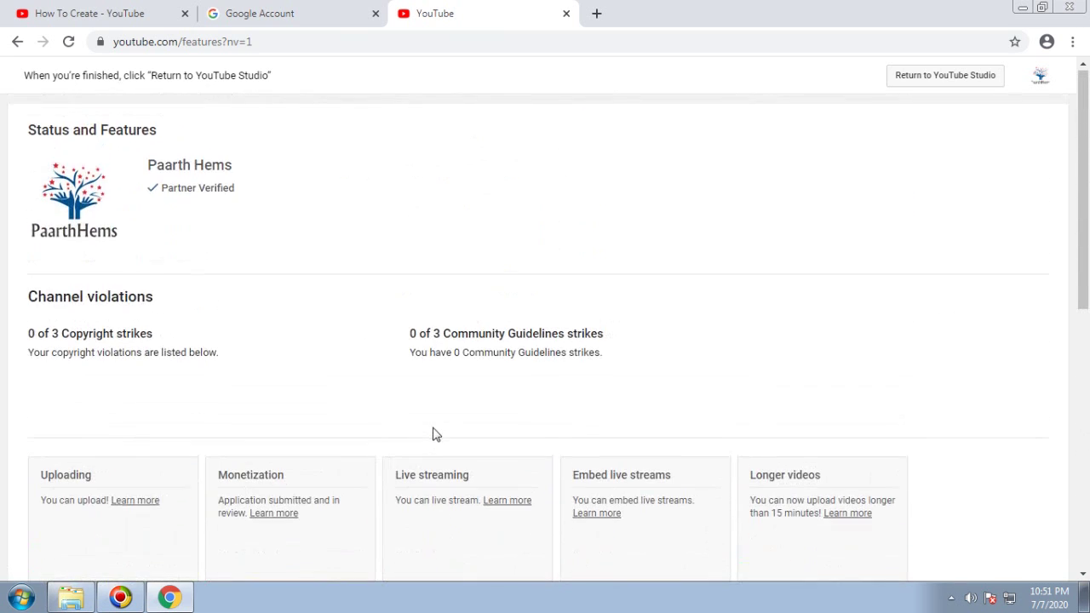
Step: Switch to the How To Create channel and open its YouTube Studio dashboard
{"action": "left_click", "coordinate": [1040, 76]}
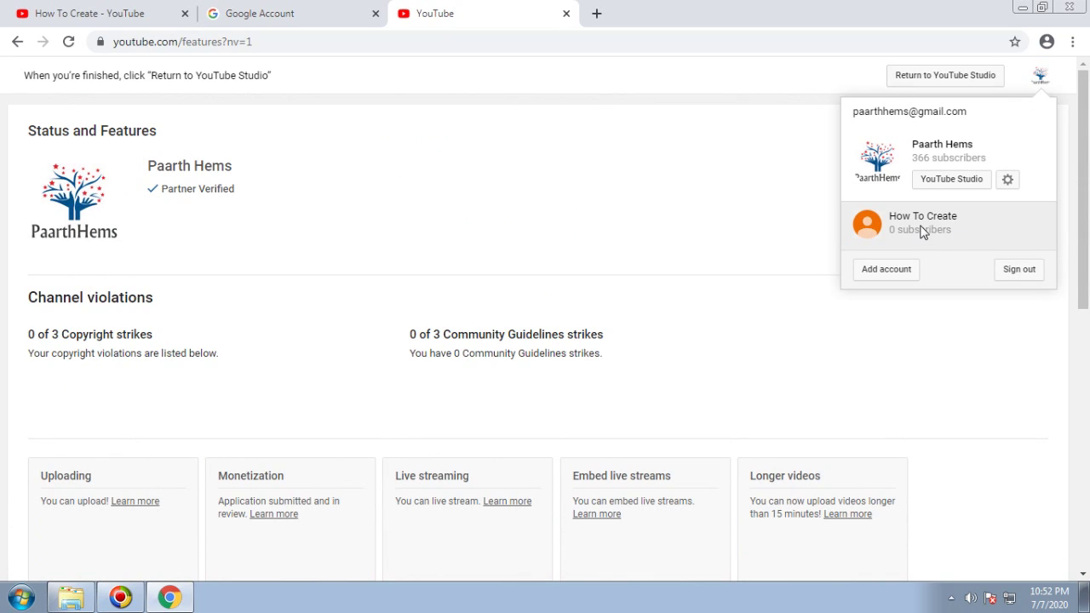
{"action": "left_click", "coordinate": [923, 231]}
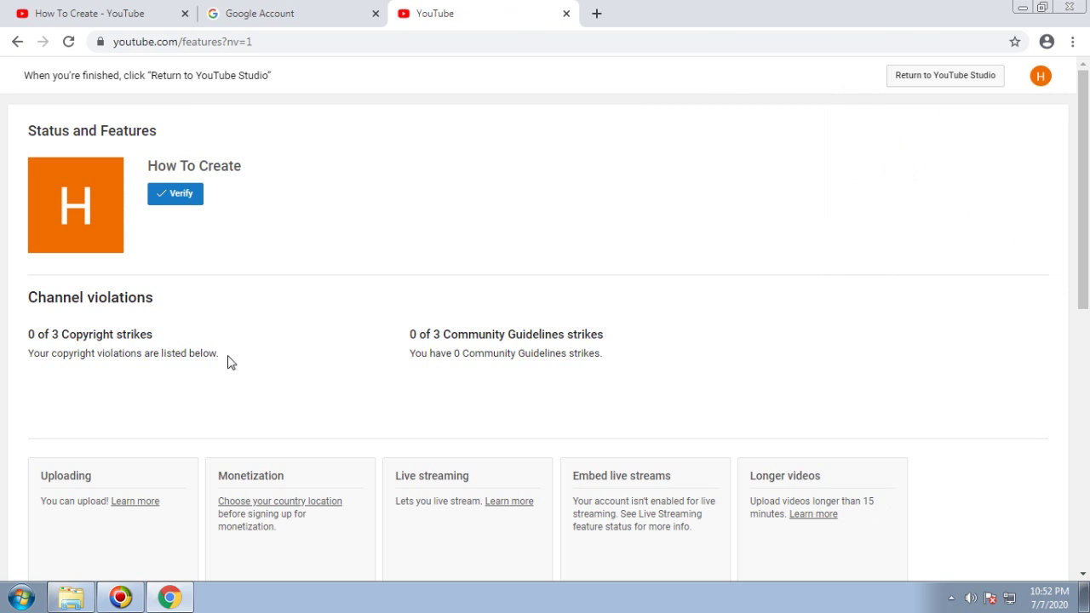
{"action": "scroll", "coordinate": [228, 362], "scroll_direction": "down", "scroll_amount": 7}
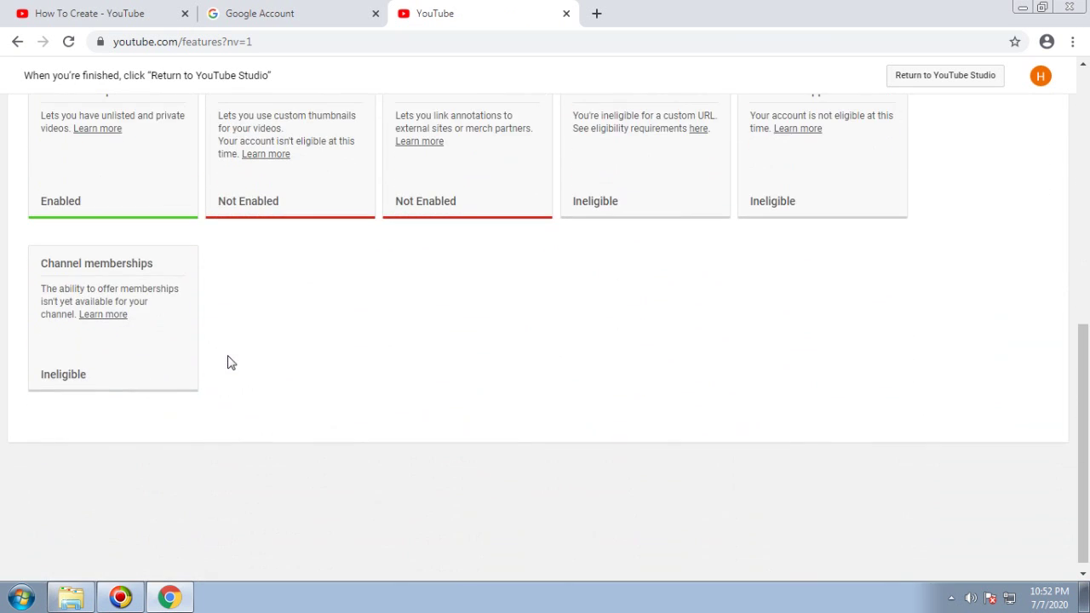
{"action": "scroll", "coordinate": [570, 465], "scroll_direction": "up", "scroll_amount": 7}
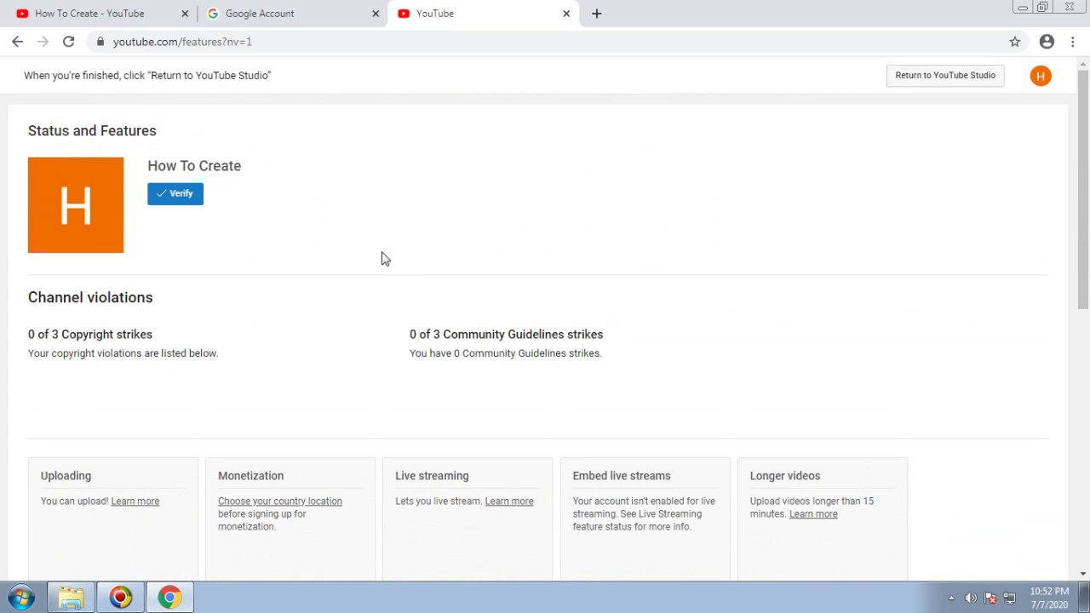
{"action": "left_click", "coordinate": [966, 79]}
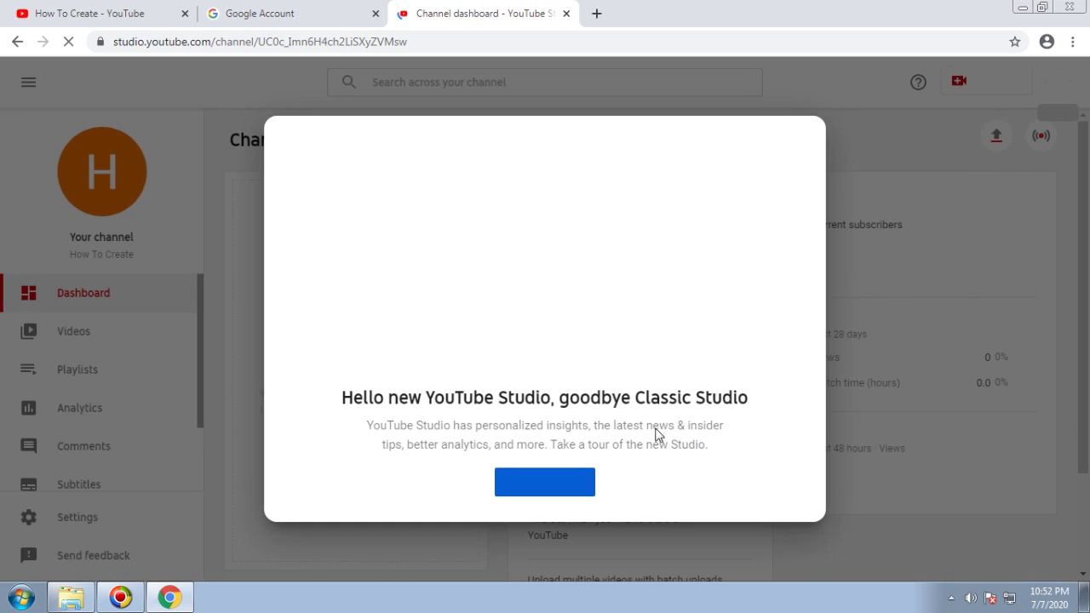
Step: Dismiss the Studio welcome message and switch to the original 366-subscriber channel
{"action": "left_click", "coordinate": [855, 474]}
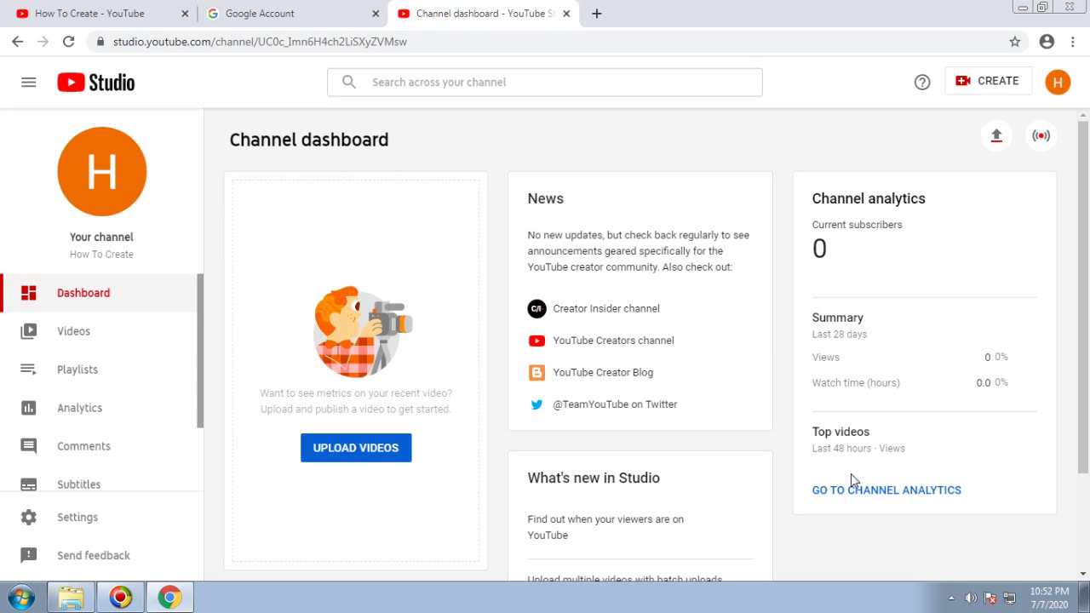
{"action": "left_click", "coordinate": [1056, 86]}
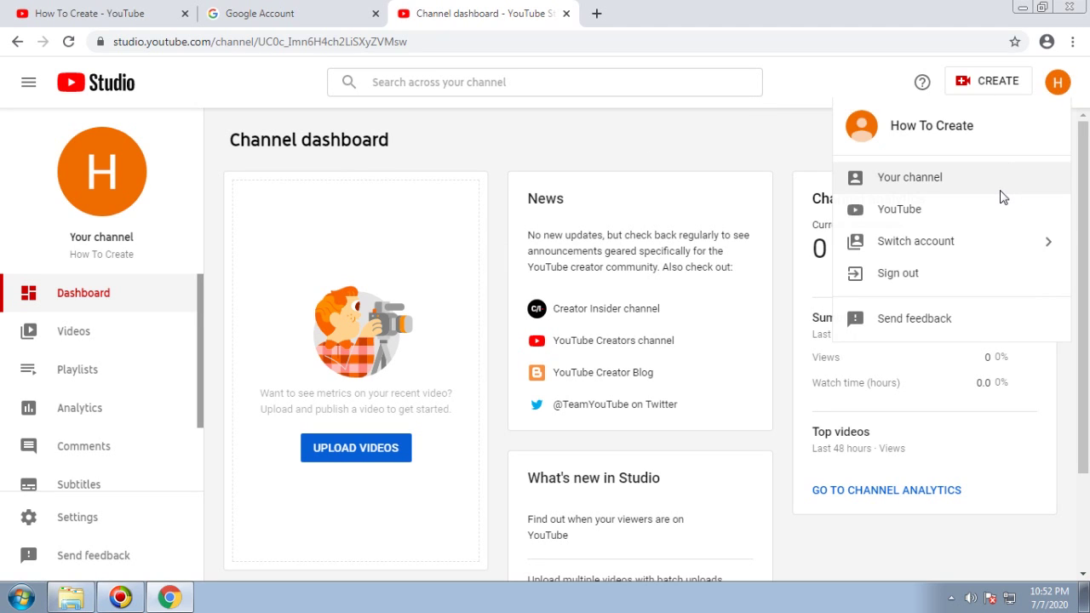
{"action": "left_click", "coordinate": [927, 246]}
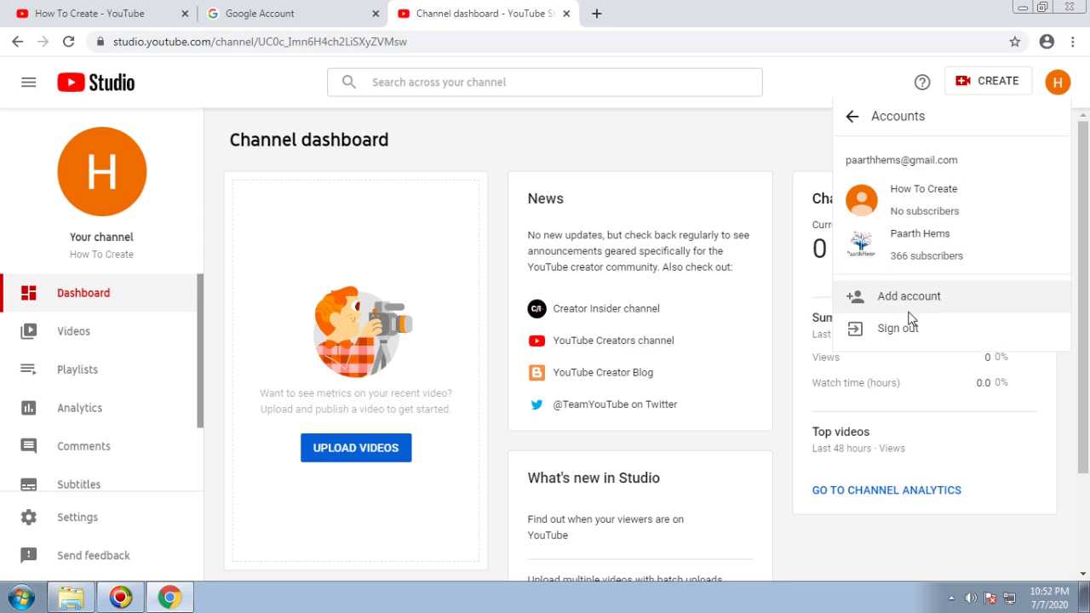
{"action": "left_click", "coordinate": [929, 255]}
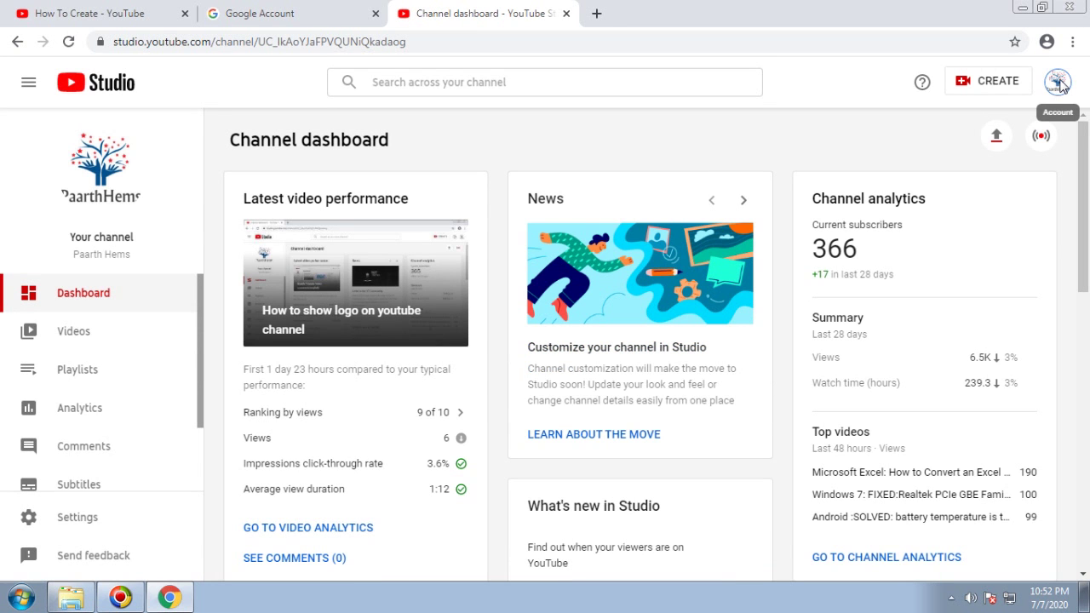
Step: Close the account options and start a new browser tab for YouTube
{"action": "left_click", "coordinate": [1058, 83]}
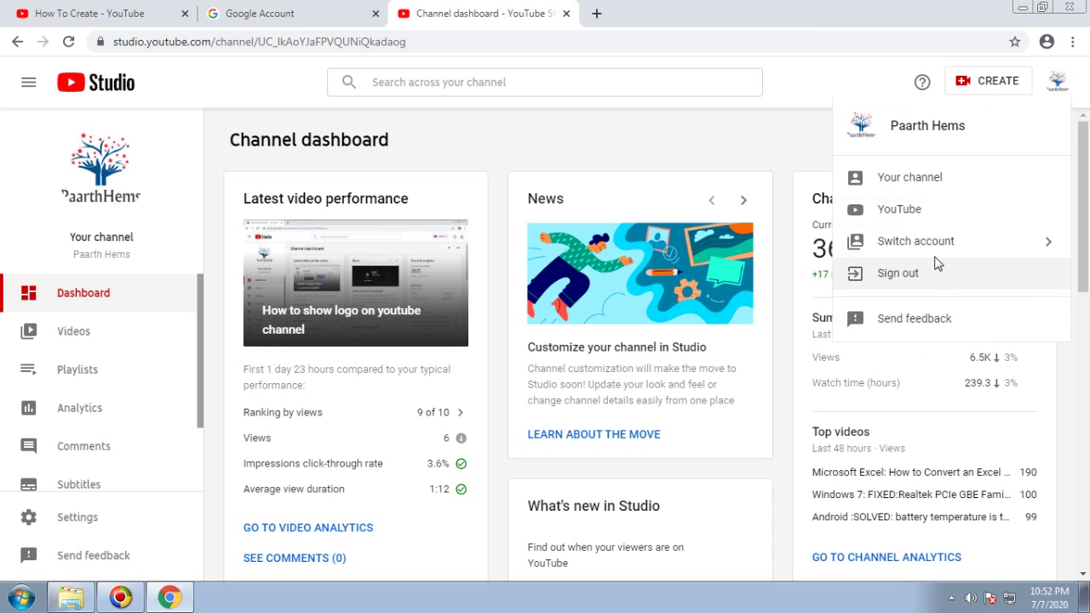
{"action": "left_click", "coordinate": [825, 85]}
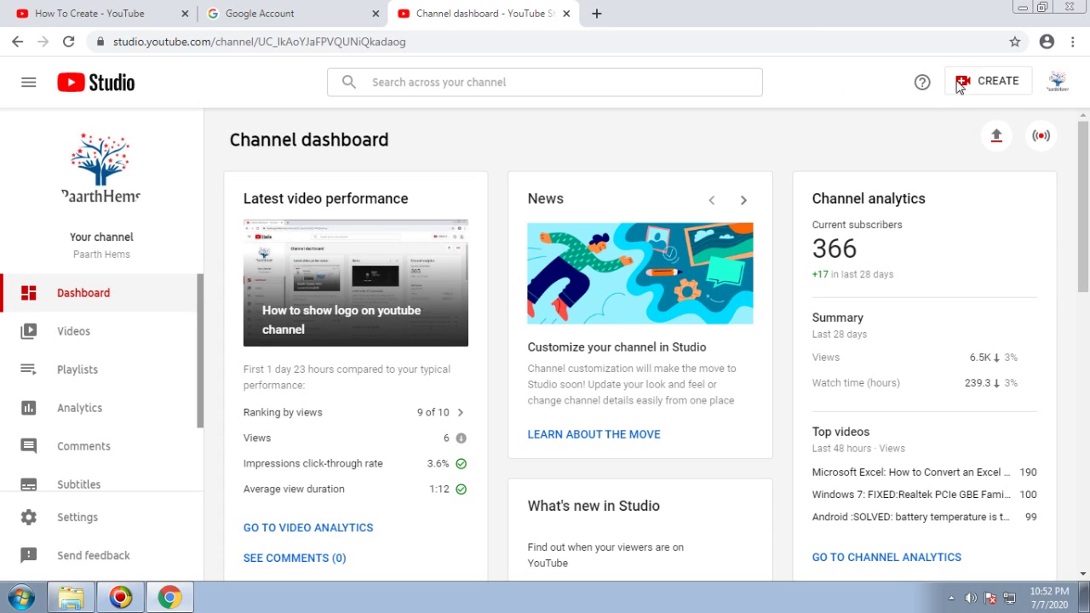
{"action": "left_click", "coordinate": [596, 13]}
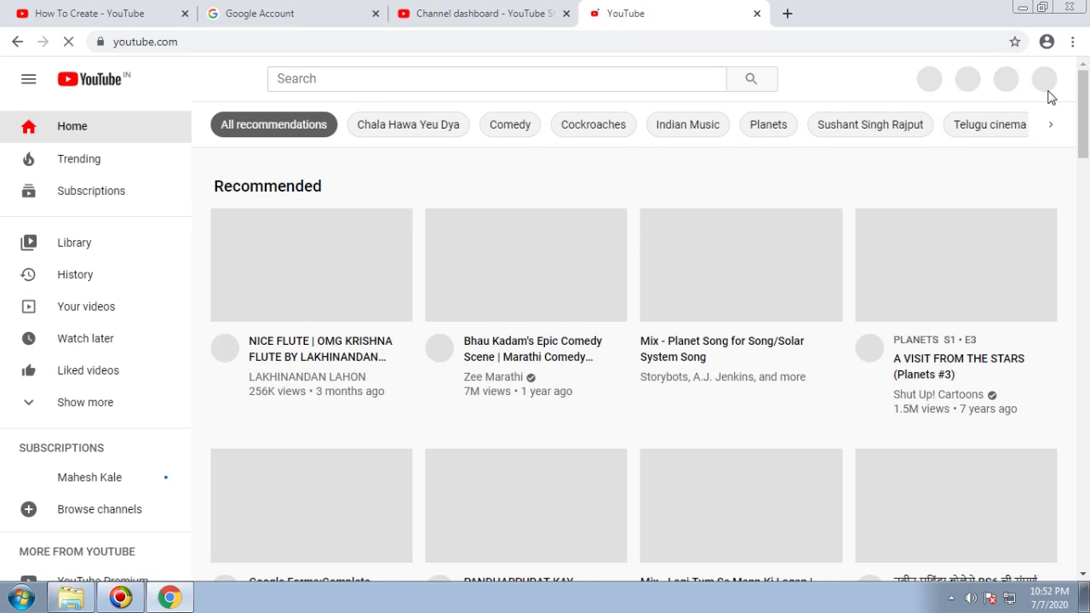
Step: Open Channel status and features from Settings, then switch to the How To Create channel
{"action": "left_click", "coordinate": [1039, 79]}
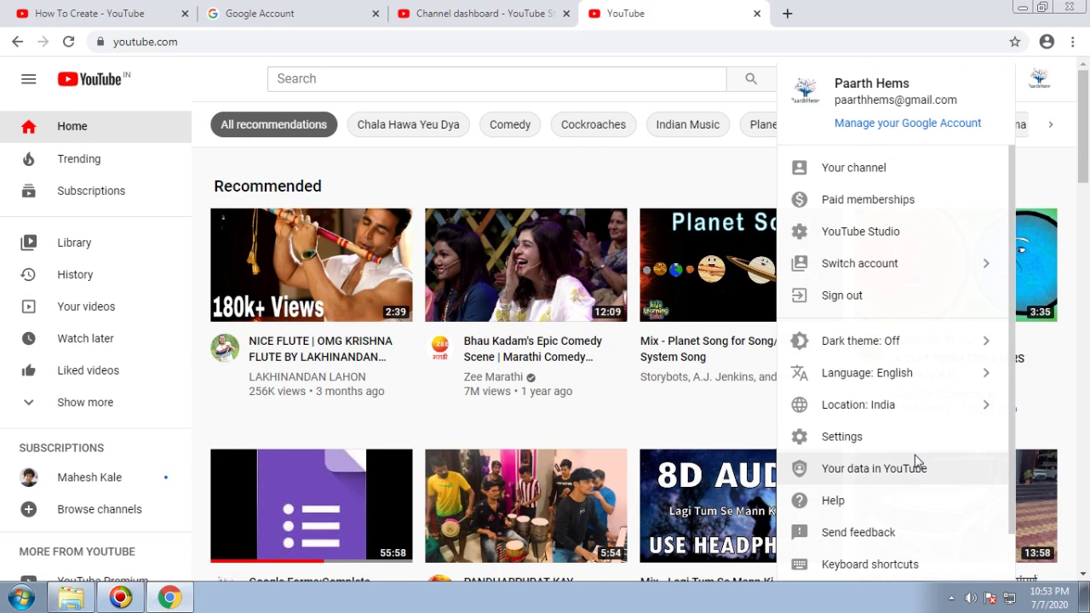
{"action": "left_click", "coordinate": [841, 437]}
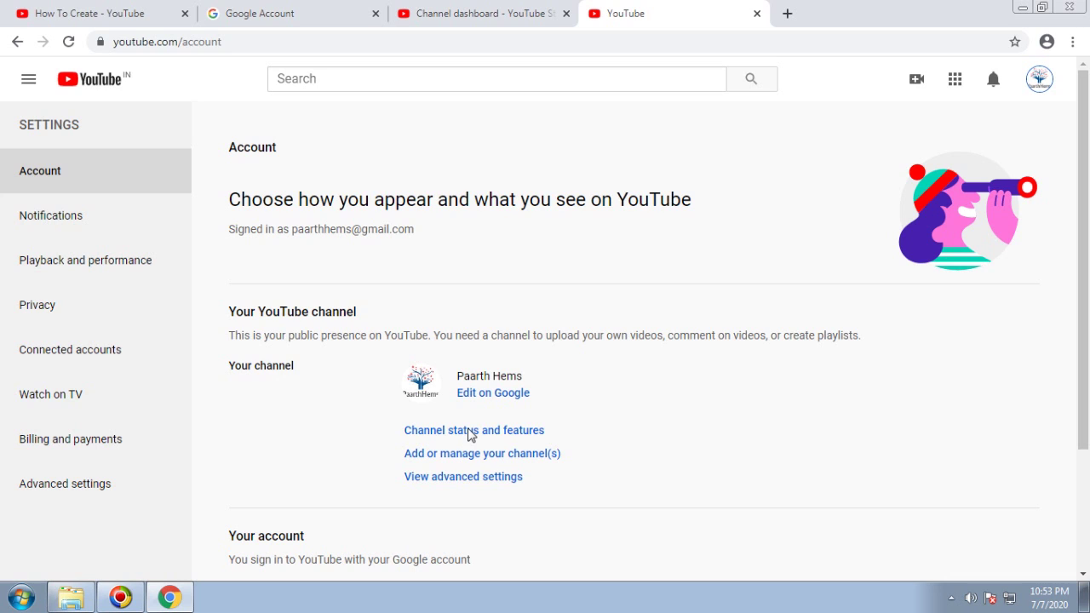
{"action": "left_click", "coordinate": [470, 432]}
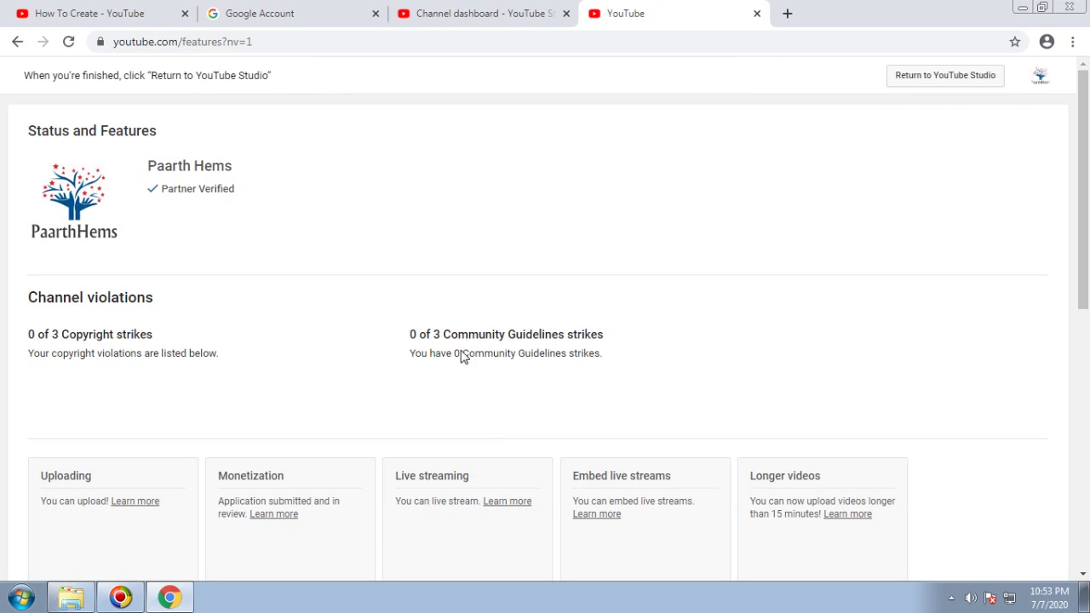
{"action": "left_click", "coordinate": [1043, 78]}
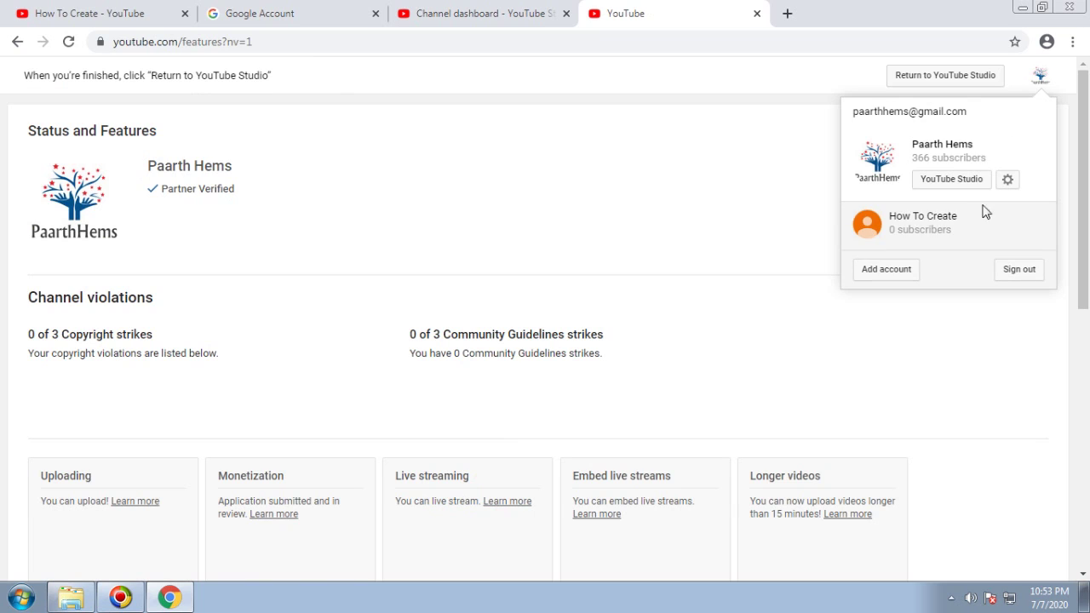
{"action": "left_click", "coordinate": [890, 227]}
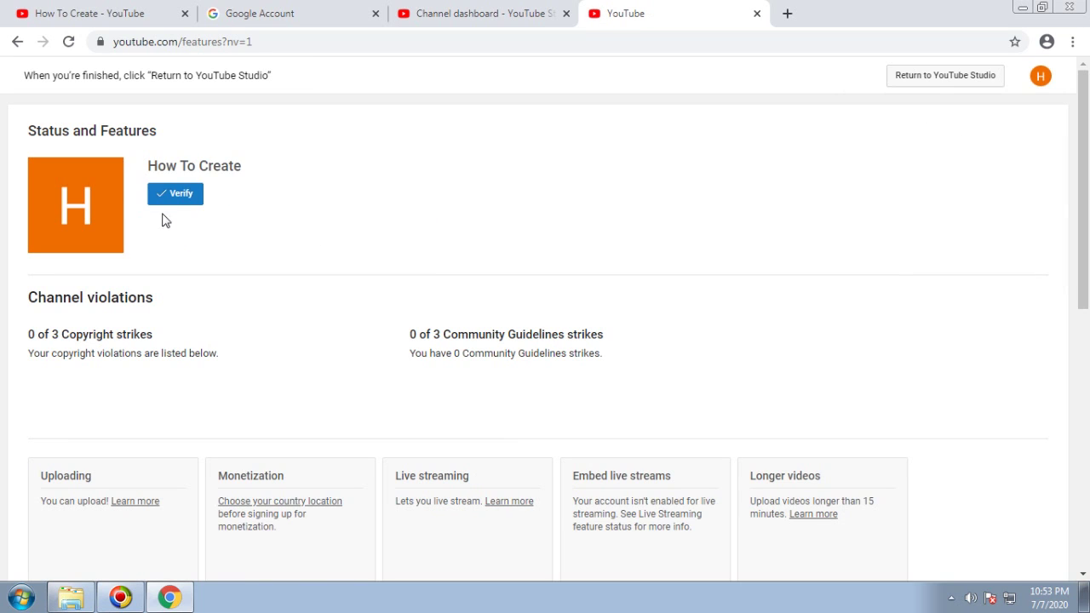
Step: Begin phone verification for How To Create with India and an automated voice call
{"action": "left_click", "coordinate": [174, 198]}
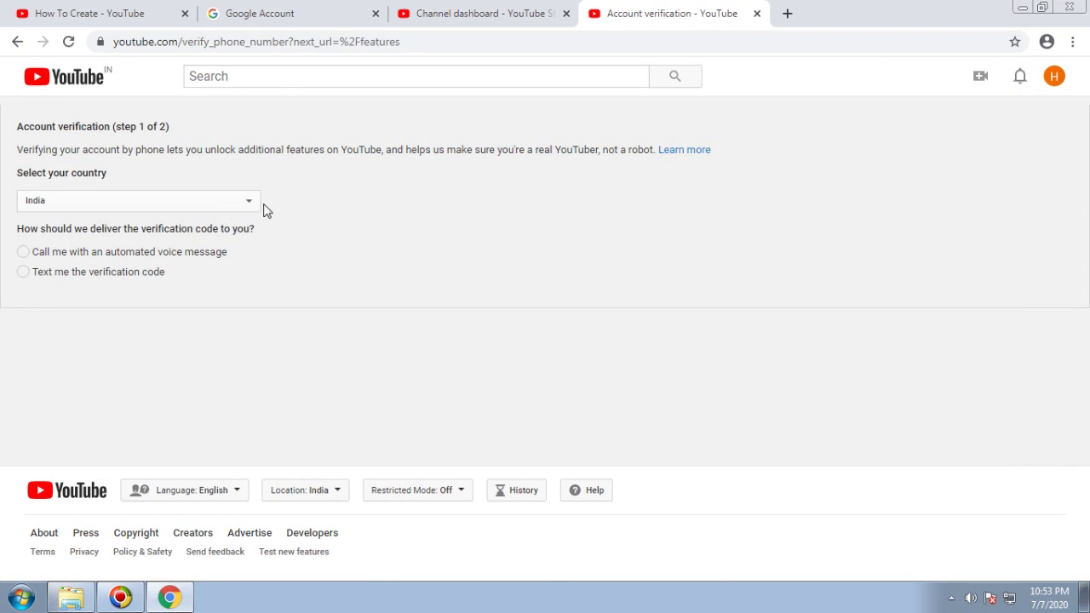
{"action": "left_click", "coordinate": [151, 208]}
{"action": "left_click", "coordinate": [152, 208]}
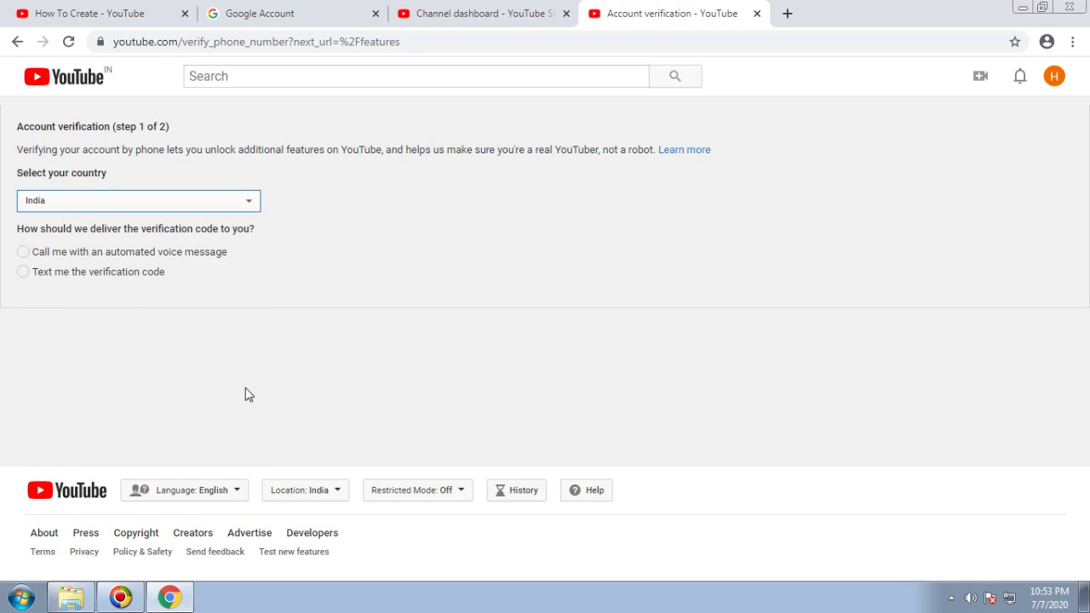
{"action": "left_click", "coordinate": [189, 258]}
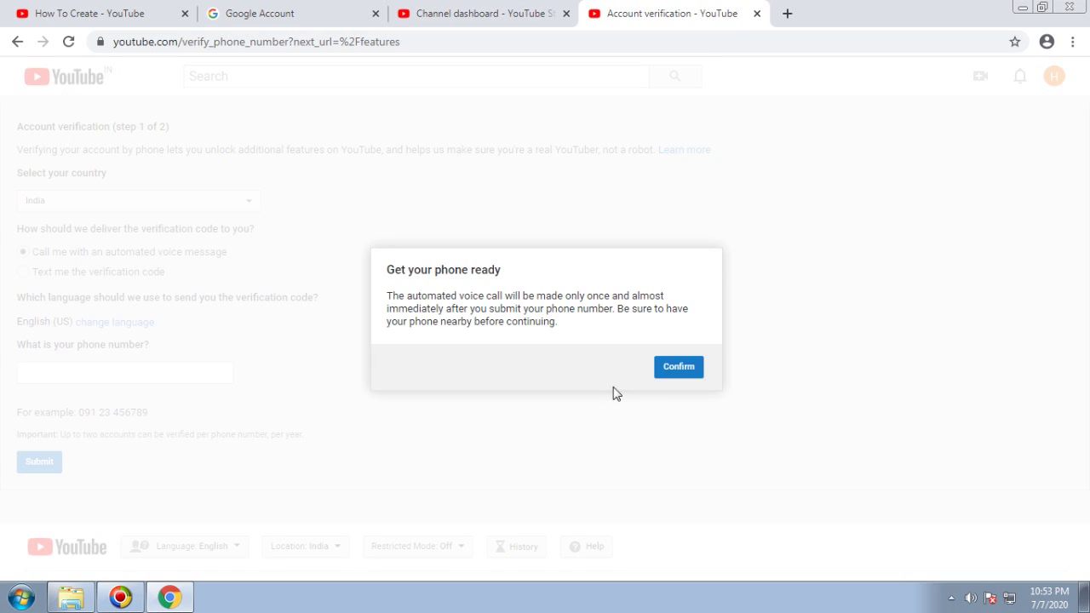
{"action": "left_click", "coordinate": [406, 230]}
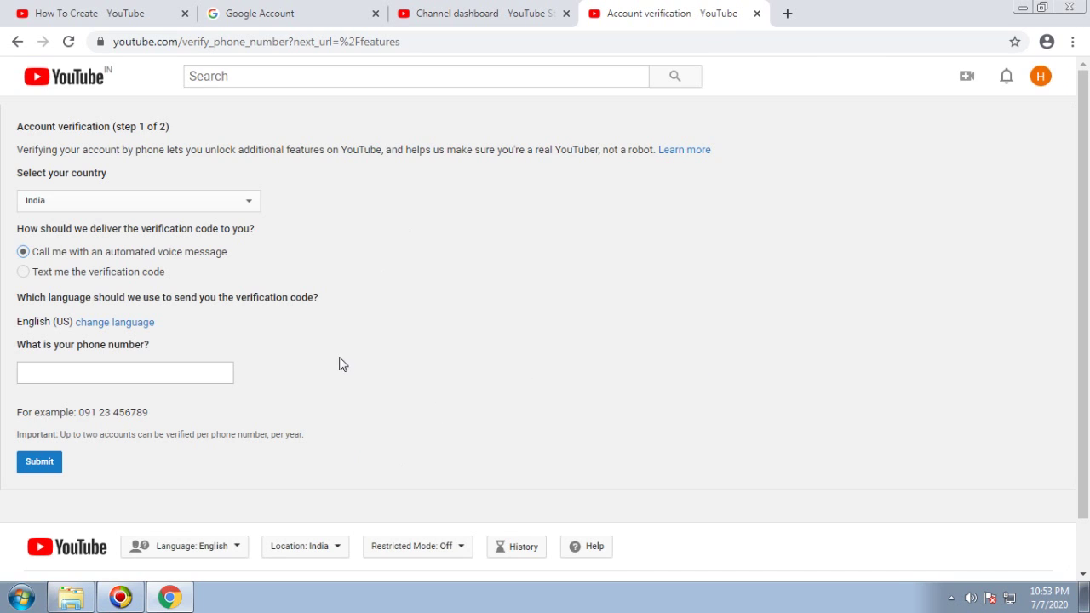
{"action": "scroll", "coordinate": [365, 431], "scroll_direction": "down", "scroll_amount": 1}
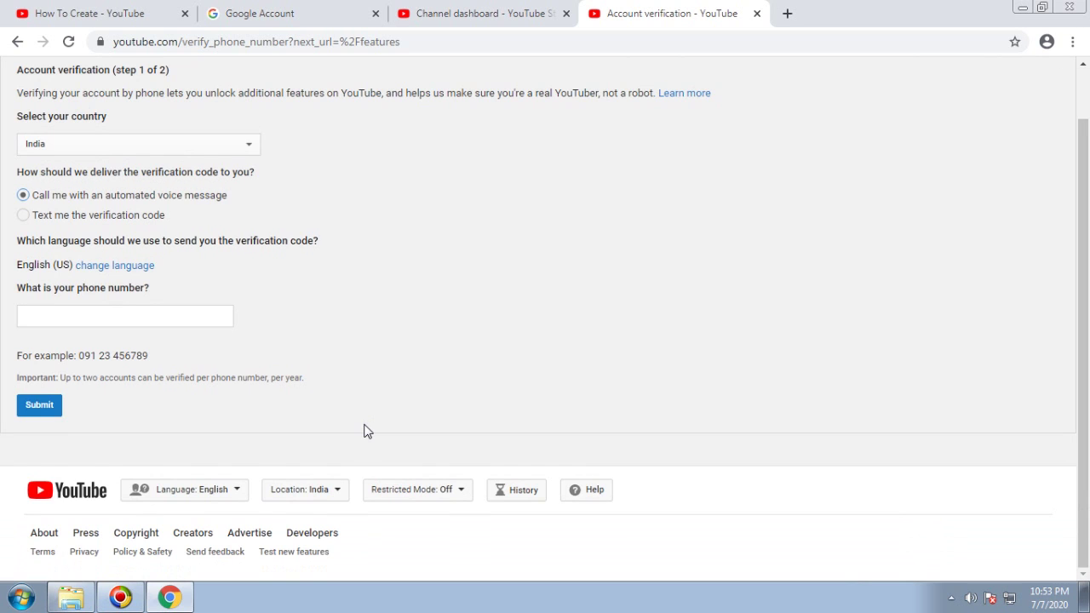
{"action": "scroll", "coordinate": [364, 431], "scroll_direction": "up", "scroll_amount": 1}
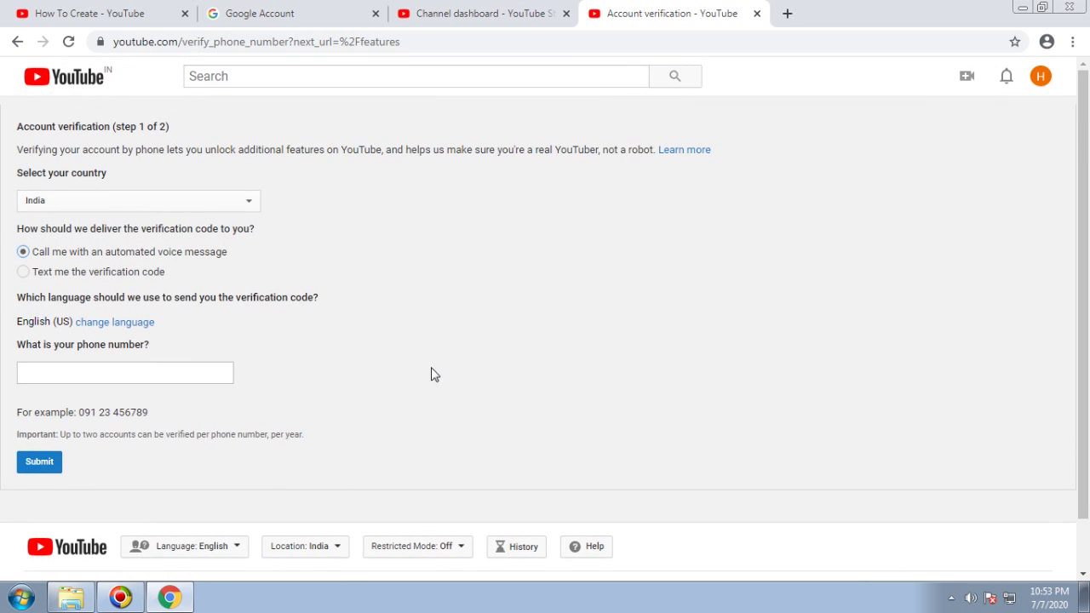